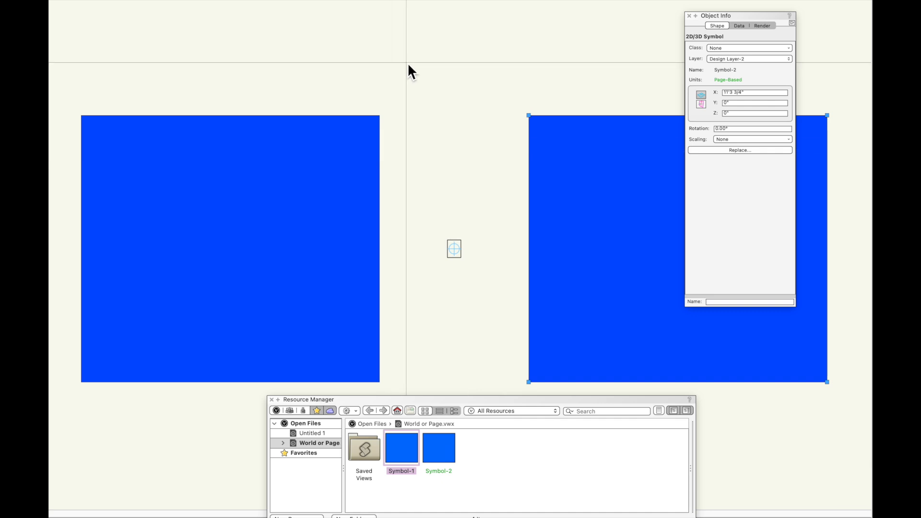
Check the design layers' scales in the Organization dialog, close it without changes, and inspect the units of the Symbol-1 square.
key(super+shift+o)
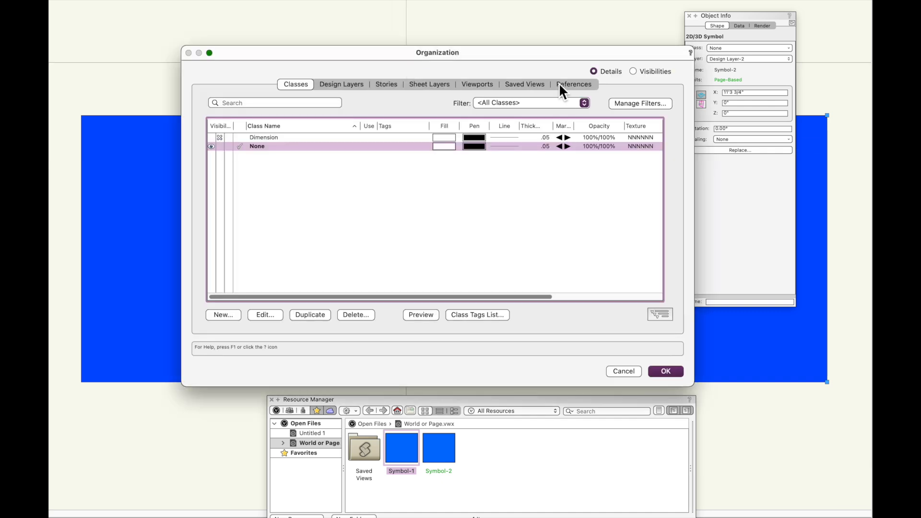
click(341, 85)
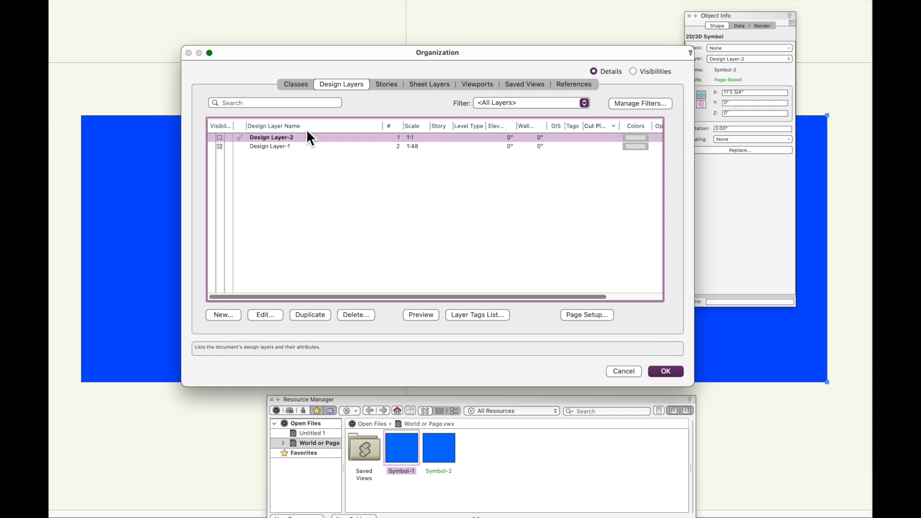
click(622, 370)
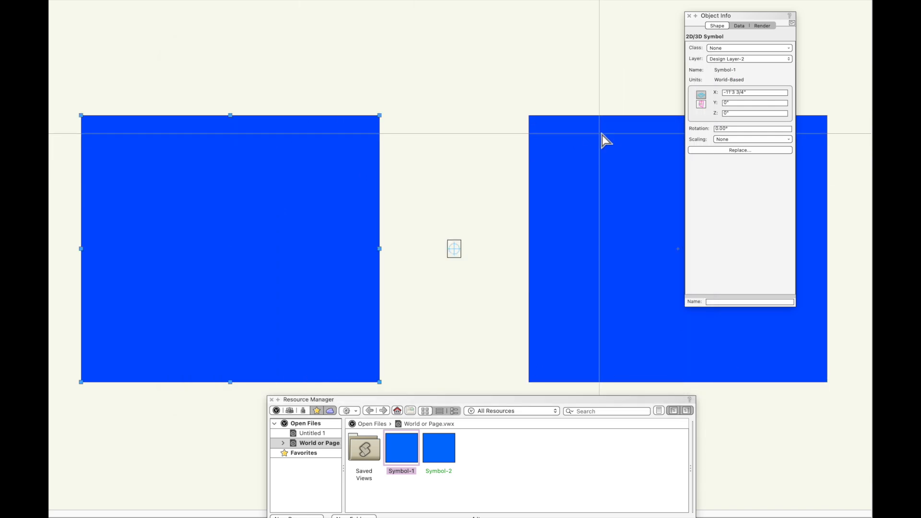
click(344, 176)
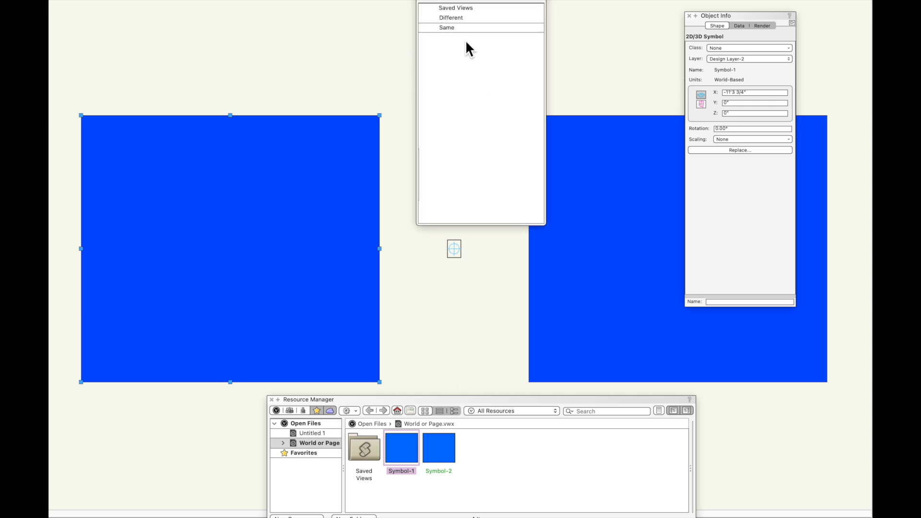
Switch to the saved view Different and inspect the units of the small square and the large square.
click(450, 18)
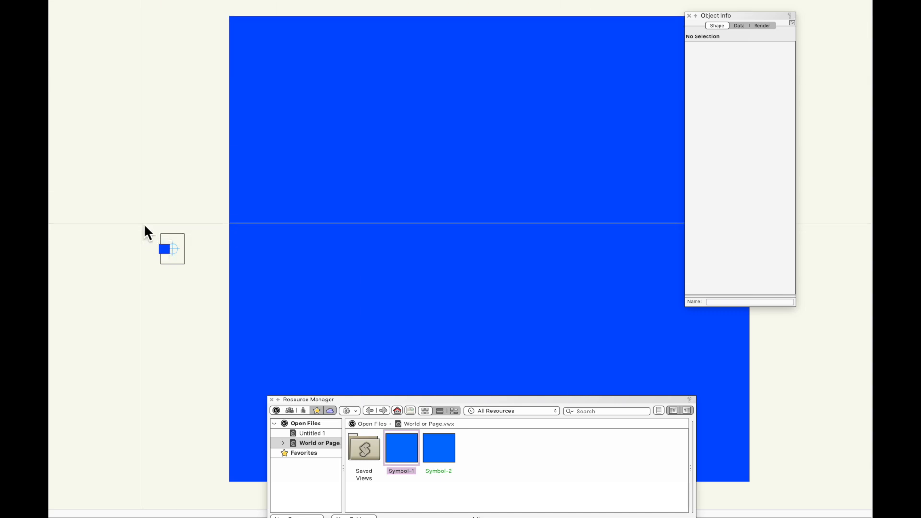
click(168, 253)
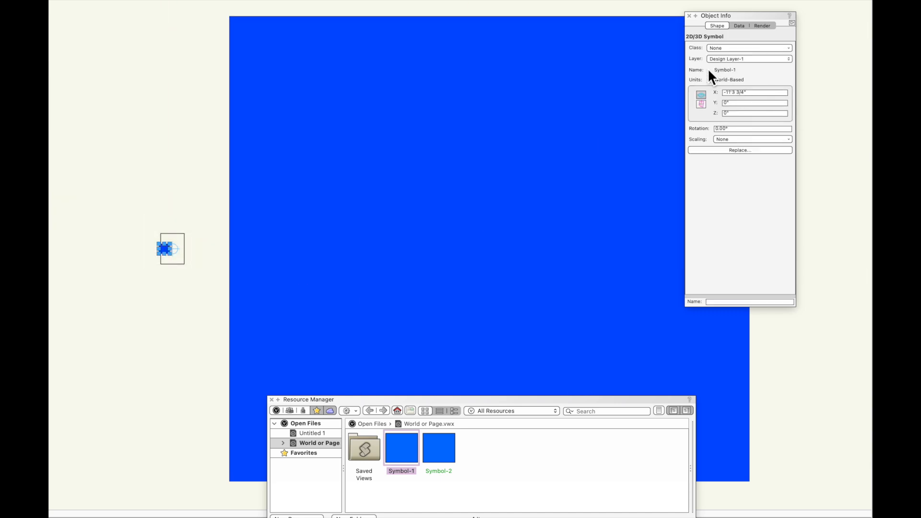
click(381, 84)
drag(118, 191, 205, 306)
click(519, 202)
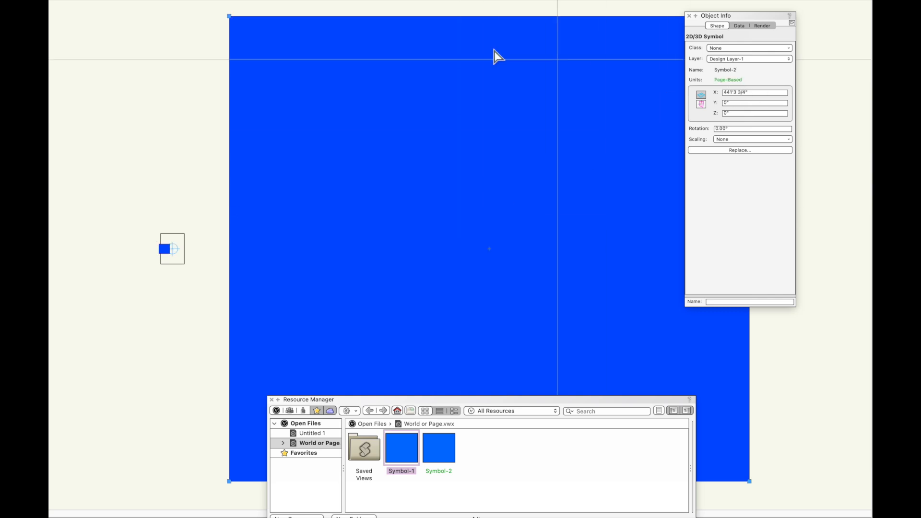
Compare the saved views Same and Different, and recheck the design layers' scales in the Organization dialog.
click(434, 0)
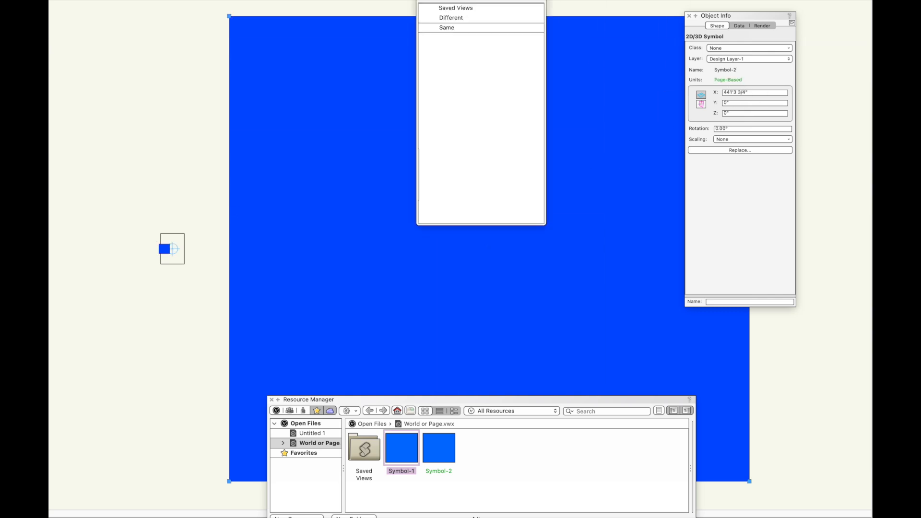
click(445, 28)
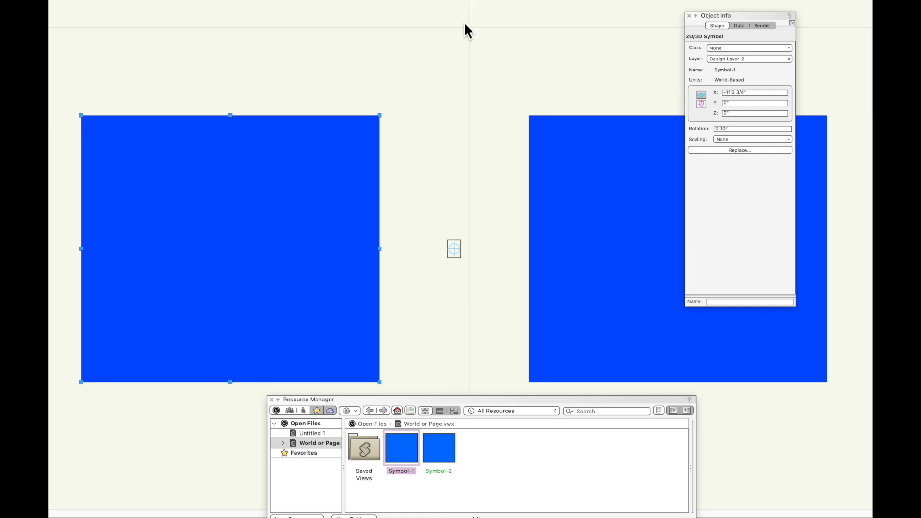
click(435, 1)
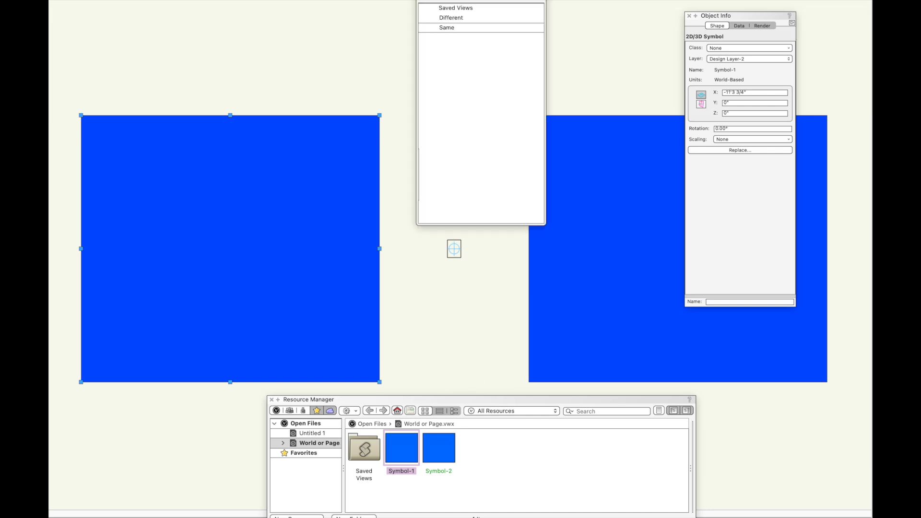
click(448, 17)
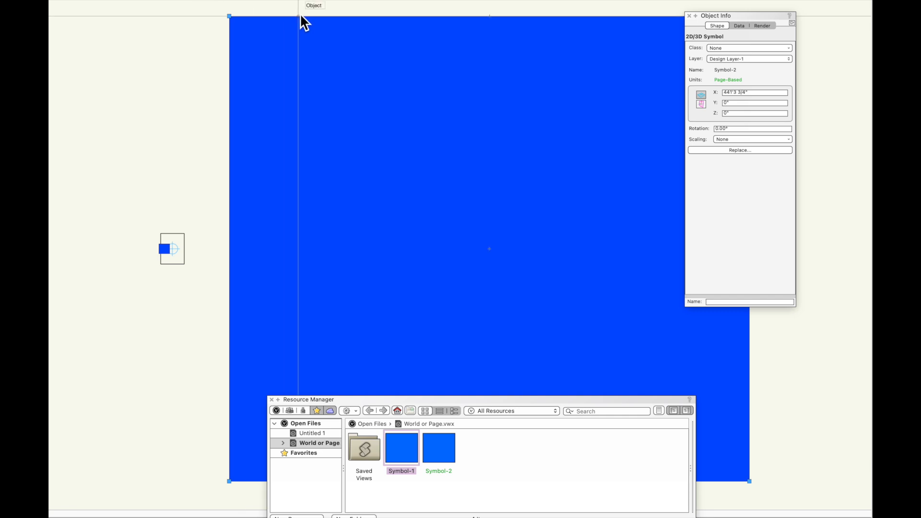
key(super+shift+o)
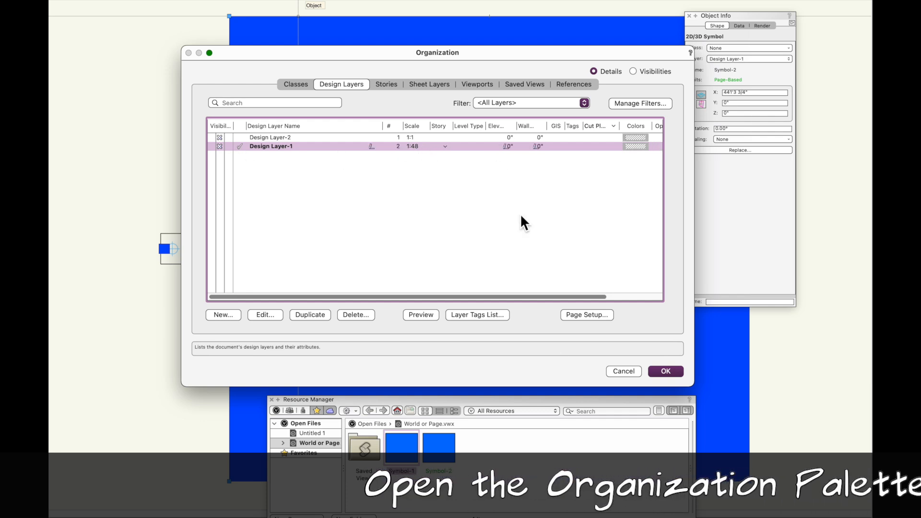
click(624, 372)
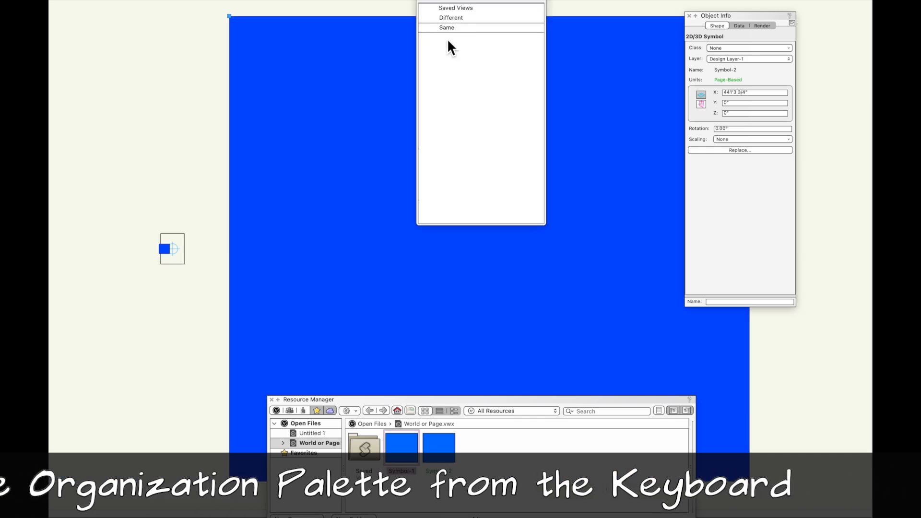
Toggle between the saved views Same and Different to compare the symbol sizes, ending on Same.
click(444, 27)
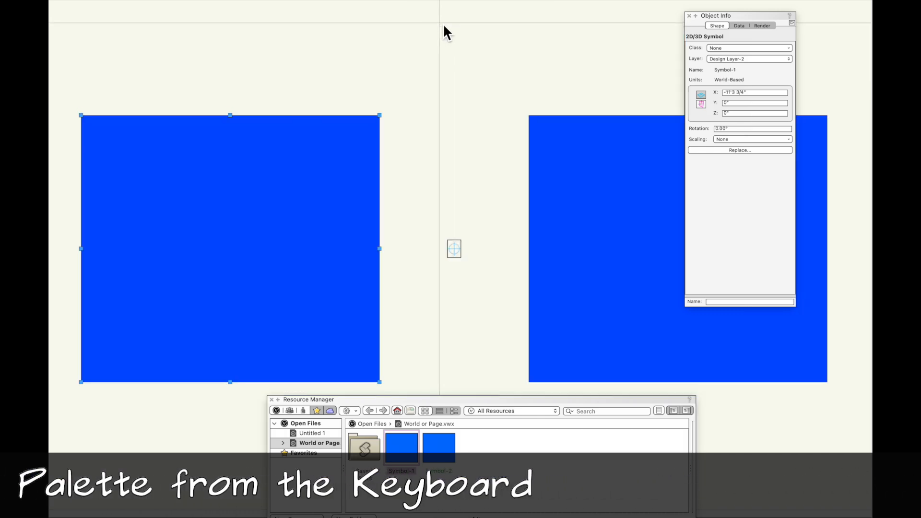
click(444, 24)
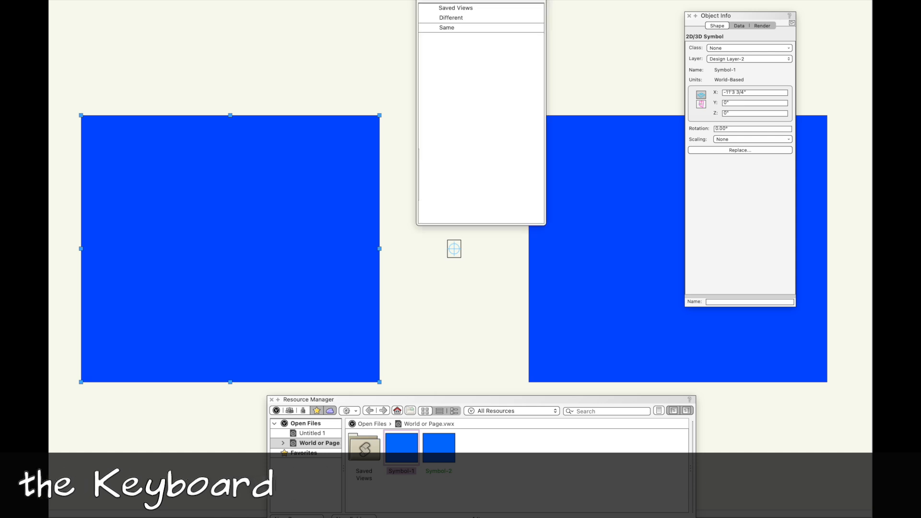
click(451, 19)
click(450, 19)
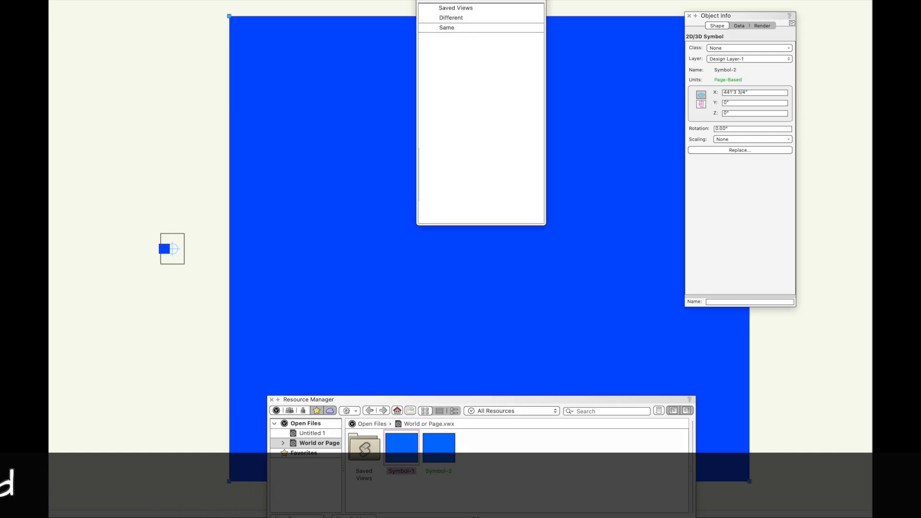
click(450, 28)
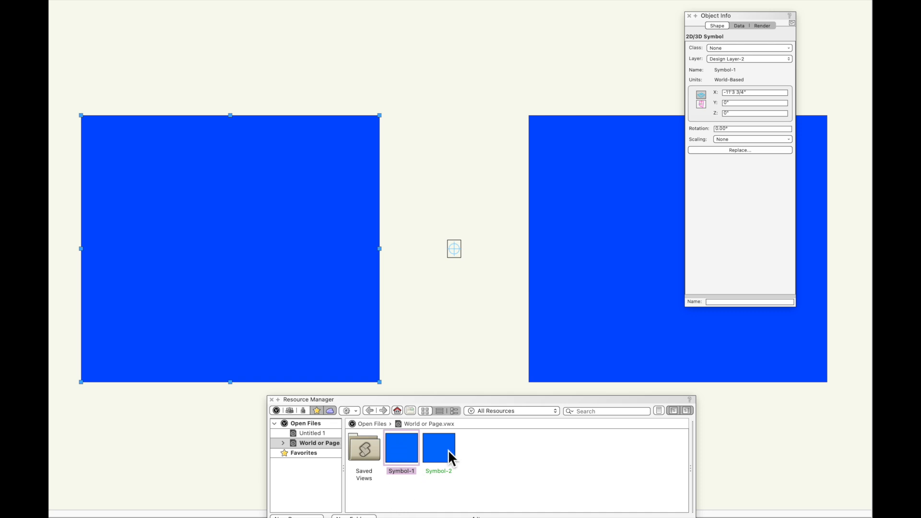
Inspect the units of both placed symbols, and view the saved view Different before returning to Same.
click(623, 142)
click(332, 162)
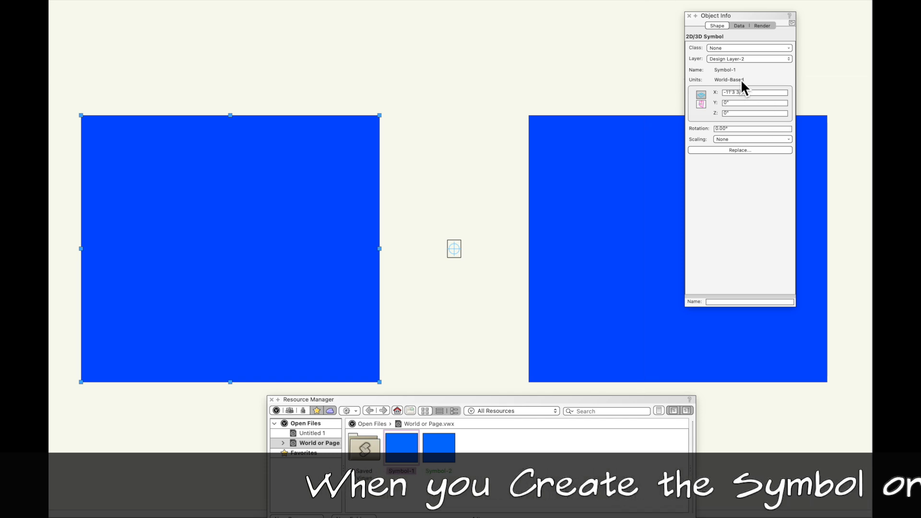
click(543, 128)
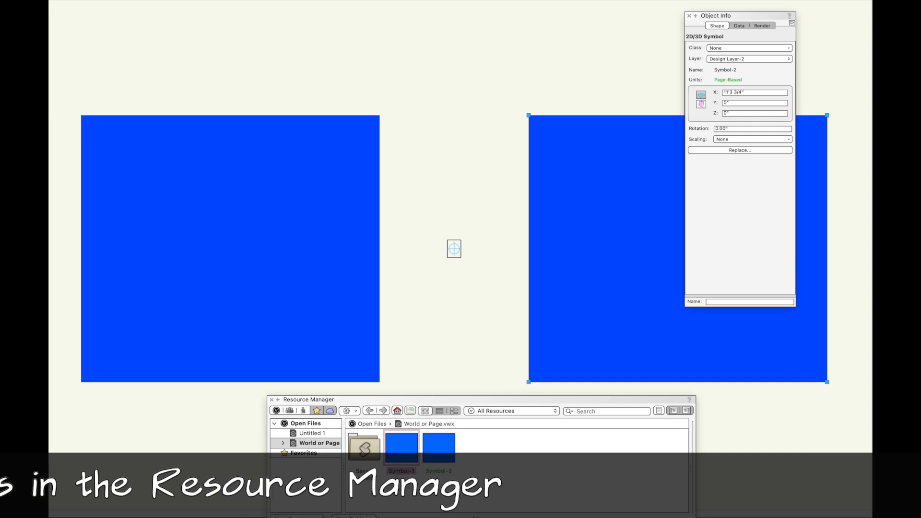
click(442, 15)
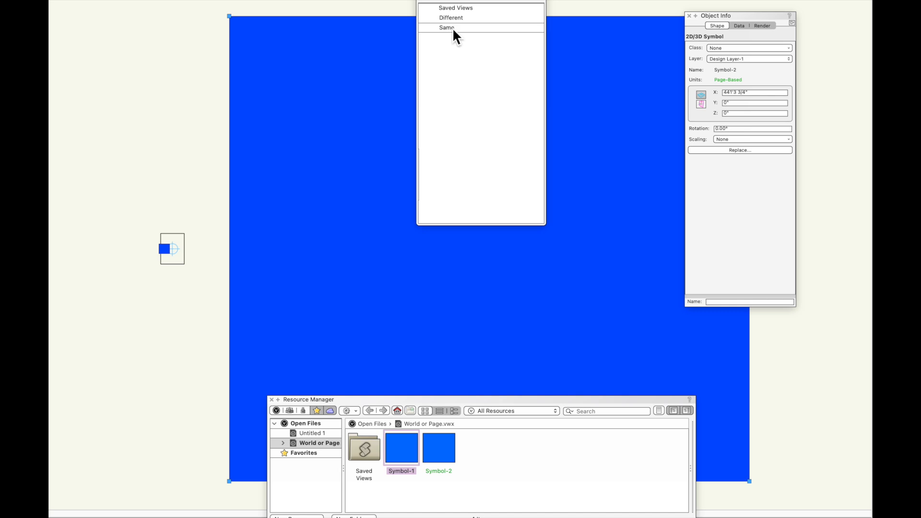
click(453, 28)
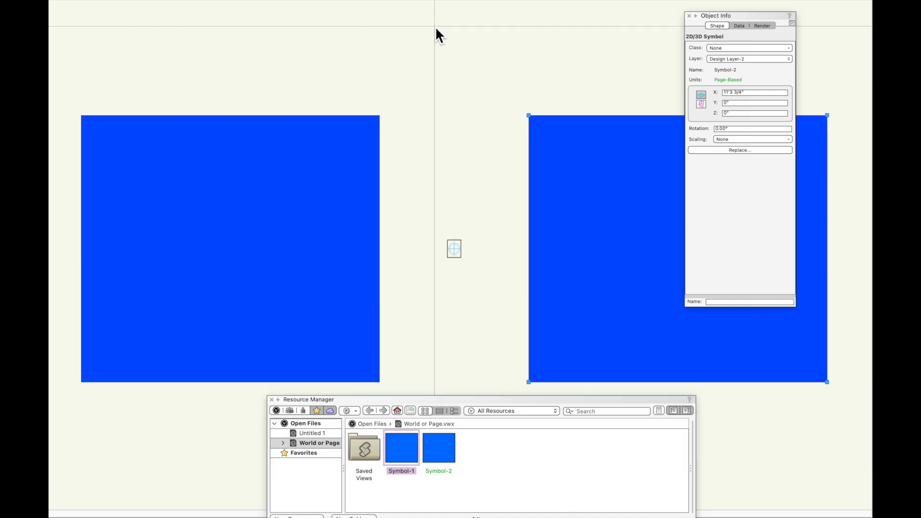
Review the symbol options of Symbol-1 from the Resource Manager and close them without changes.
right_click(400, 448)
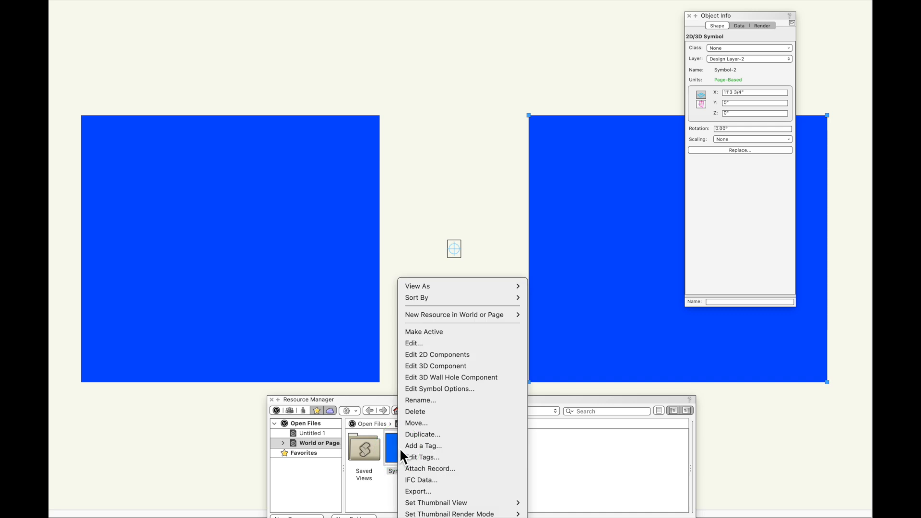
click(447, 391)
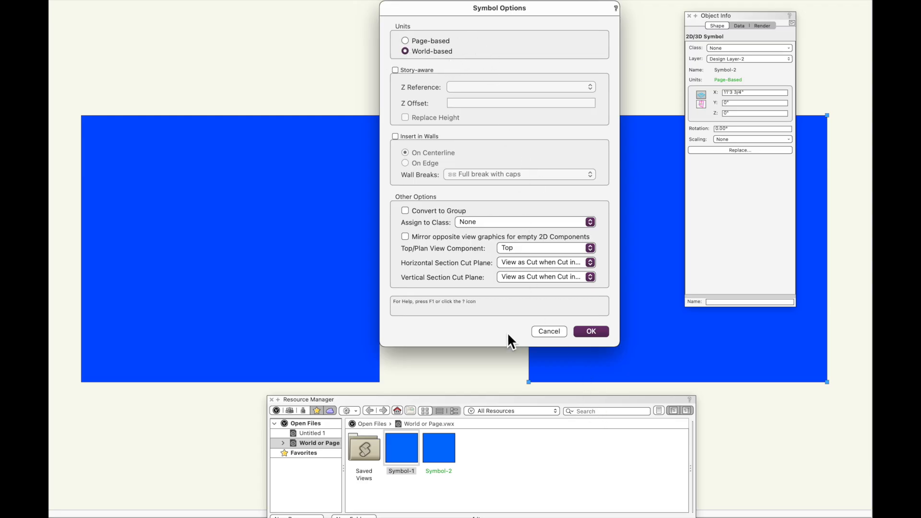
click(551, 332)
Review the symbol options of Symbol-2 twice, examining its units and wall insertion settings, without changing anything.
click(449, 447)
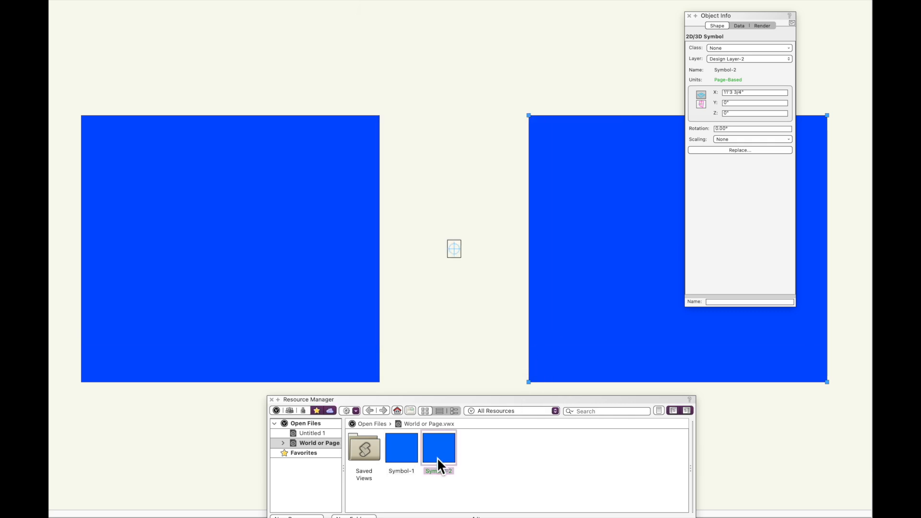
right_click(438, 456)
click(465, 388)
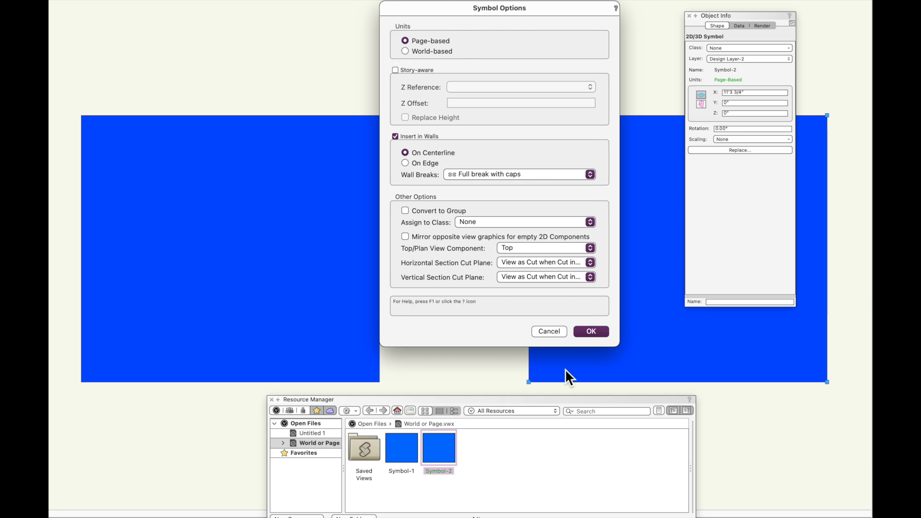
click(556, 330)
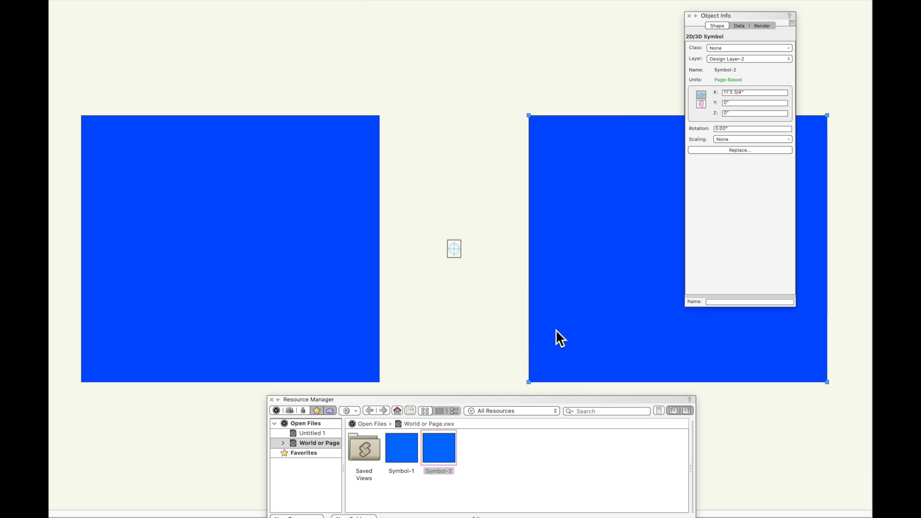
right_click(434, 458)
click(463, 390)
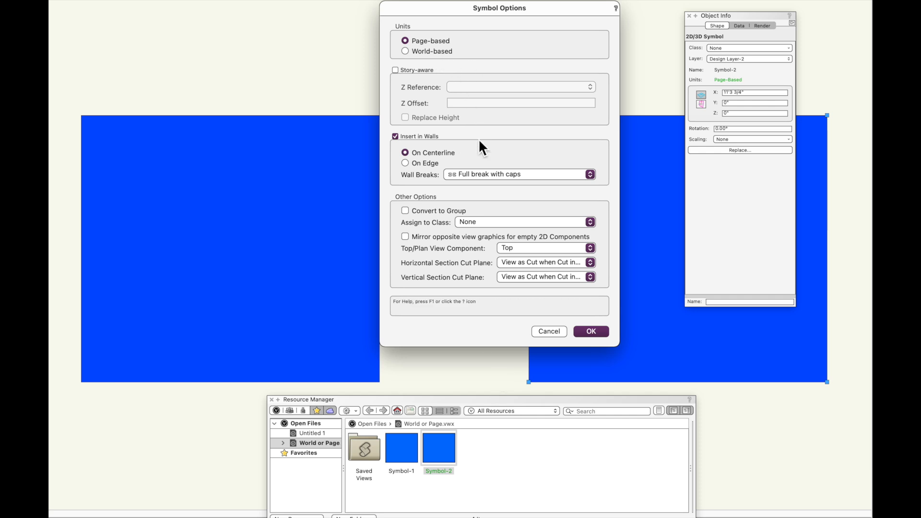
click(547, 331)
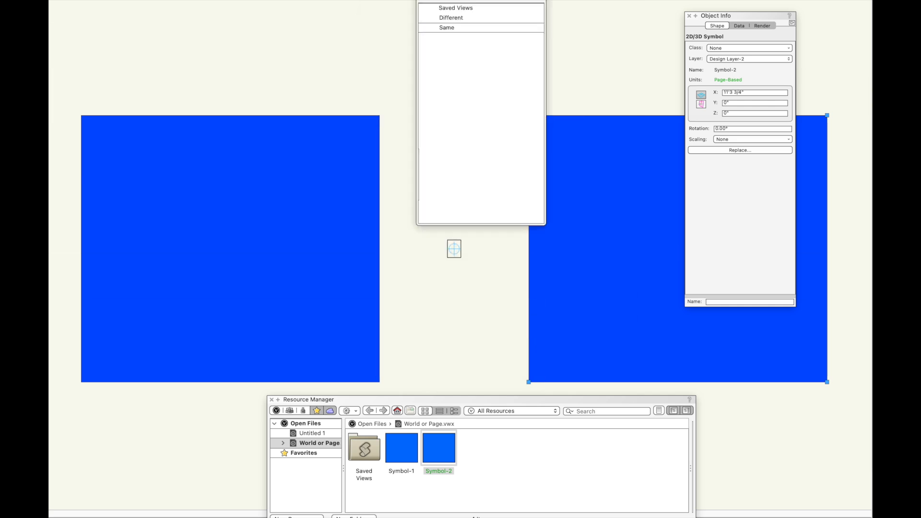
Return to the saved view Different and compare the units and layer of Symbol-1 and Symbol-2.
click(446, 18)
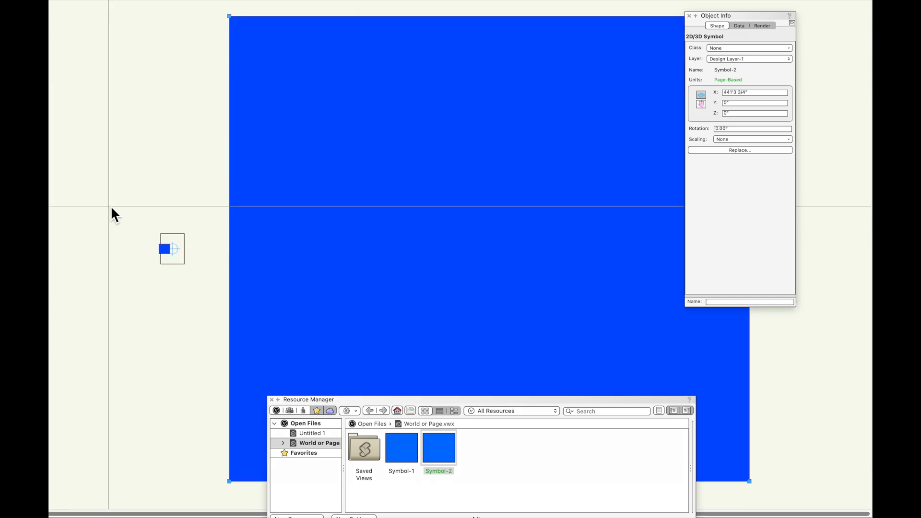
click(174, 241)
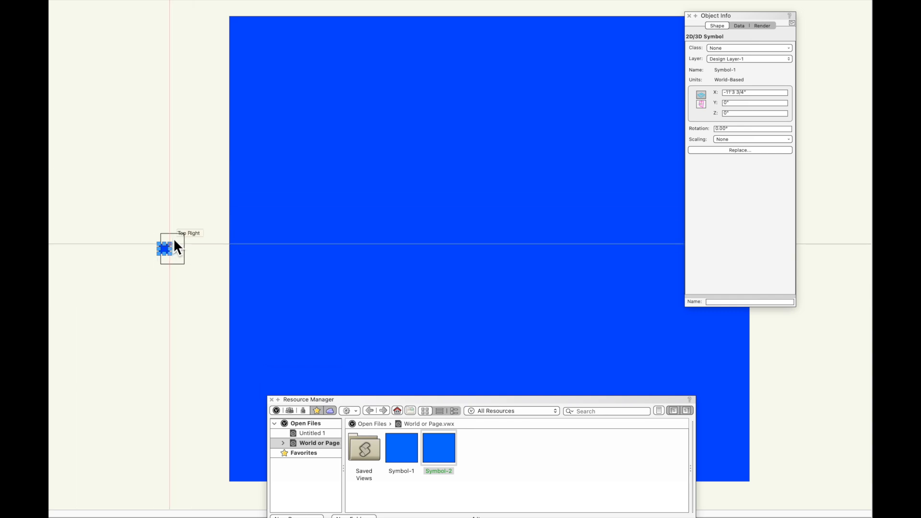
click(288, 202)
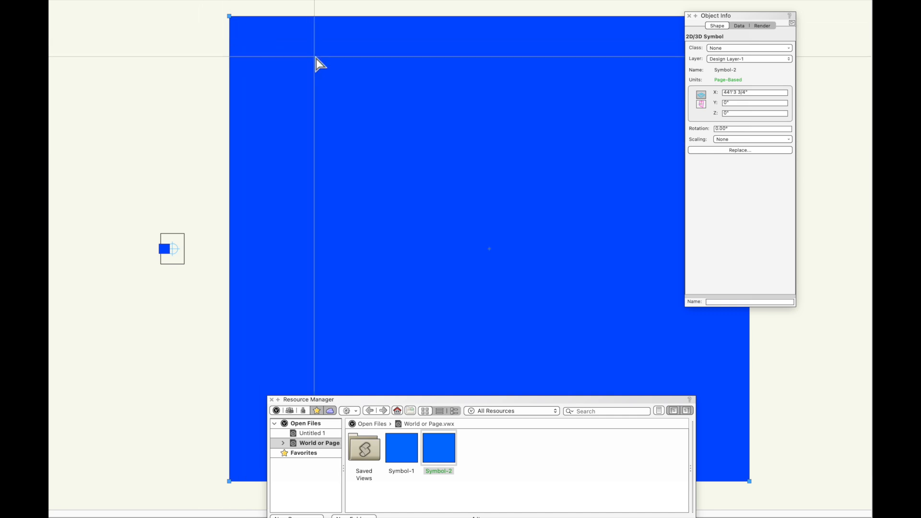
Make Design Layer-2 the active layer in the Organization dialog.
key(super+shift+o)
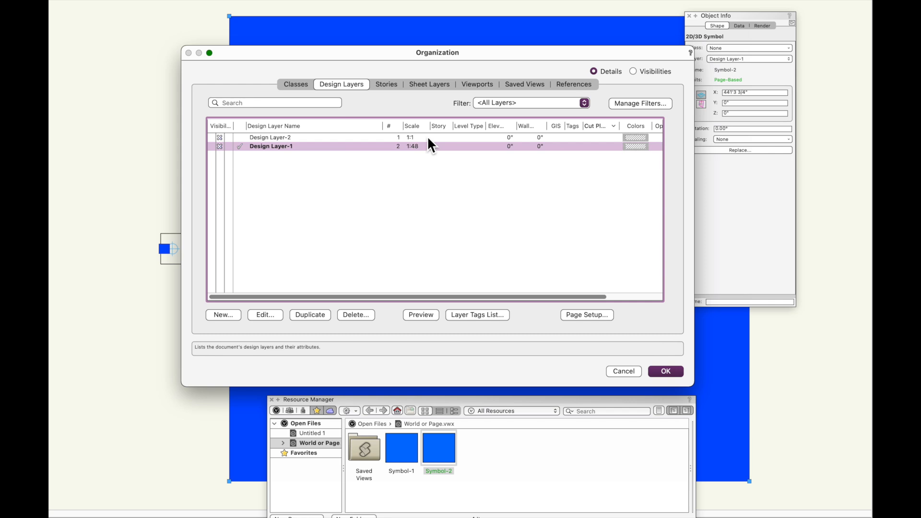
click(243, 142)
click(664, 371)
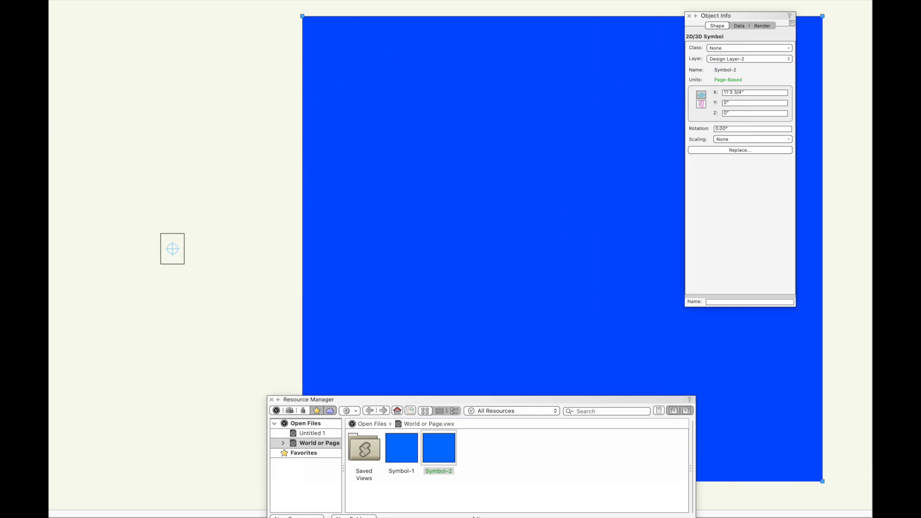
Switch to the saved view Same and select the Symbol-1 square to inspect its units.
click(423, 1)
click(446, 28)
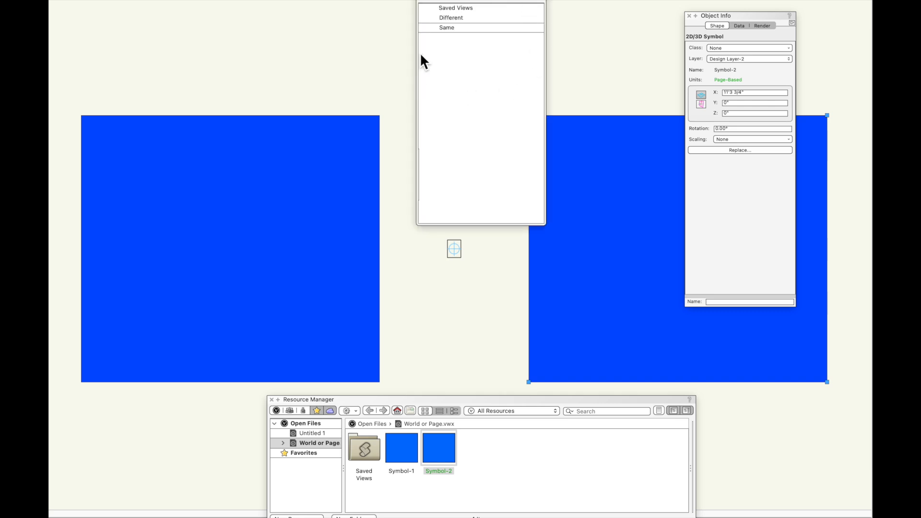
click(450, 30)
click(231, 180)
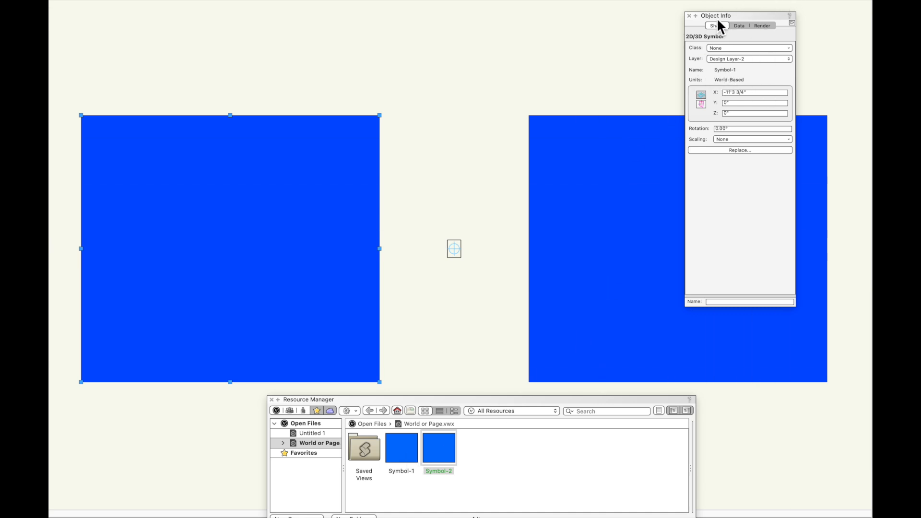
Compare the units of Symbol-2 and Symbol-1, and switch to the saved view Different to inspect the small Symbol-1 square.
click(588, 166)
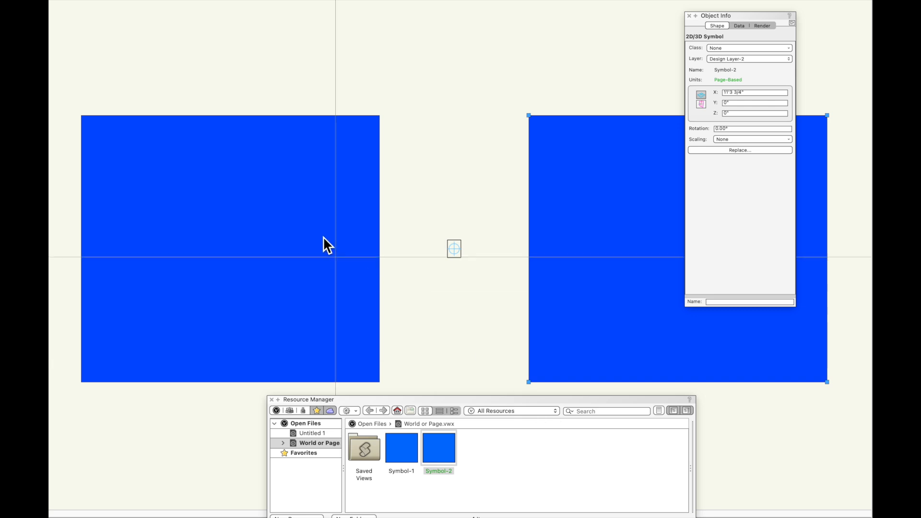
click(359, 159)
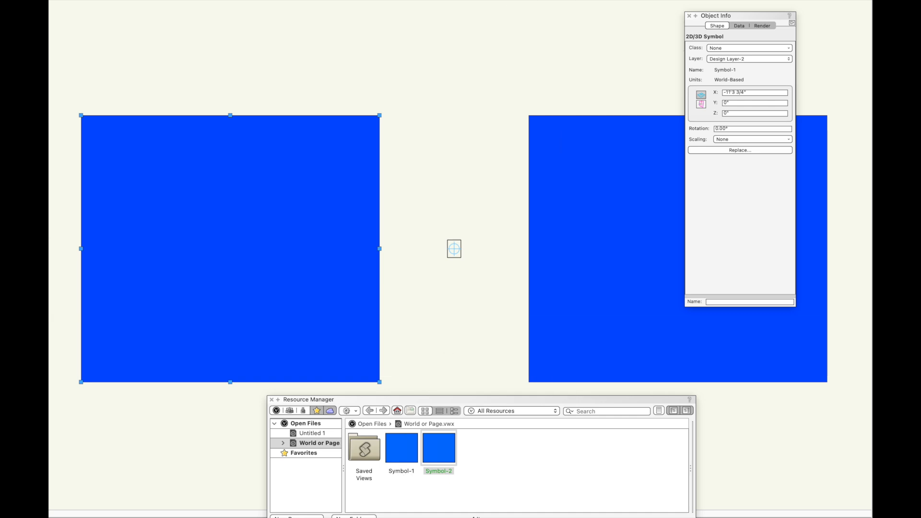
mouse_move(440, 0)
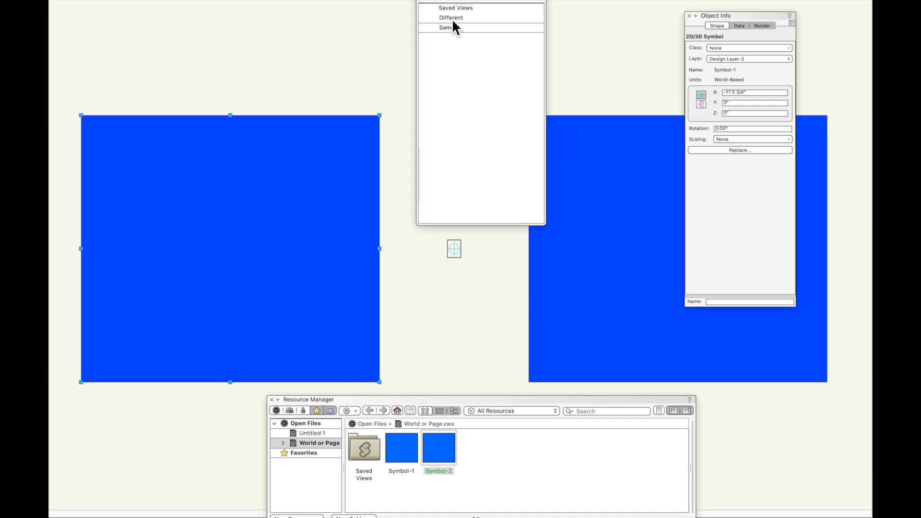
click(452, 19)
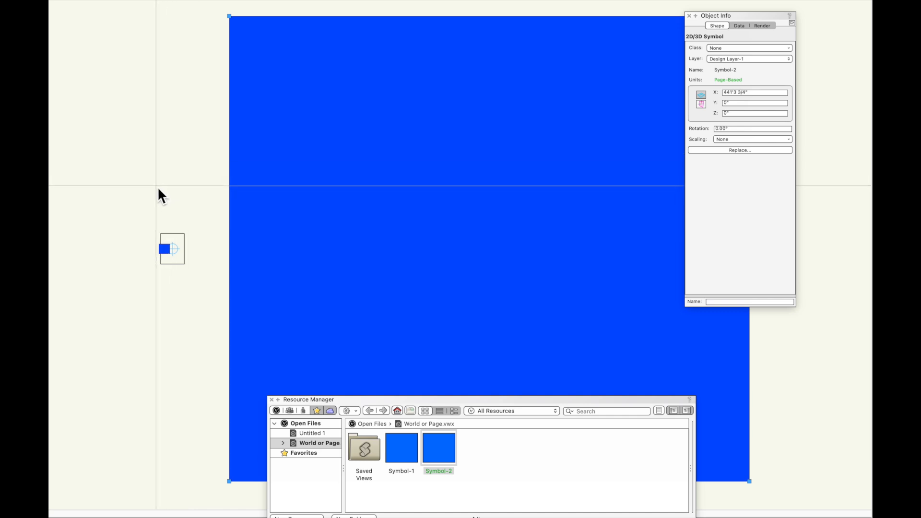
drag(125, 204, 194, 322)
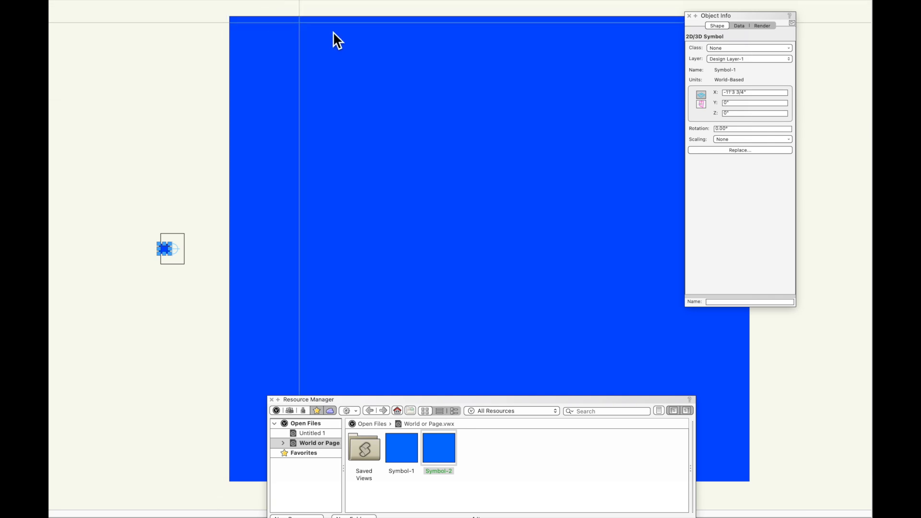
Check the design layer scales in the Organization dialog, and review the page and printer setup without changing anything.
key(super+shift+o)
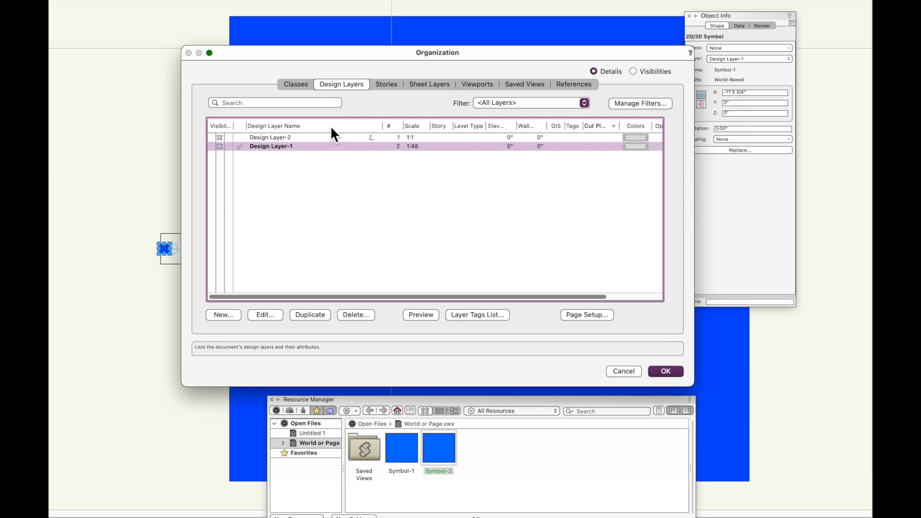
click(623, 370)
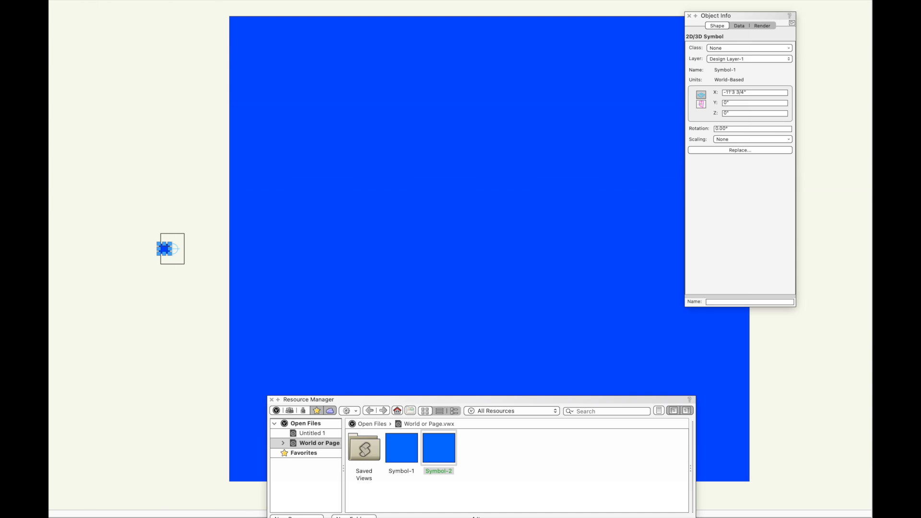
click(67, 1)
click(105, 226)
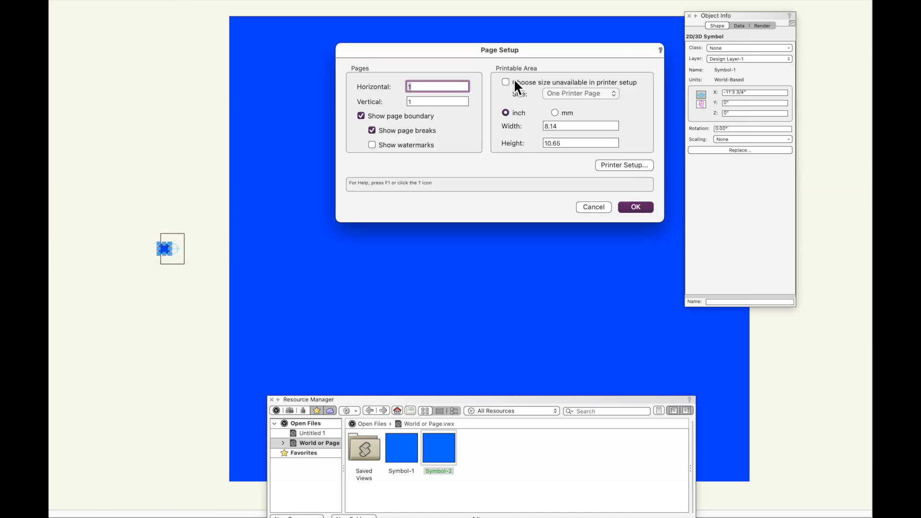
click(633, 167)
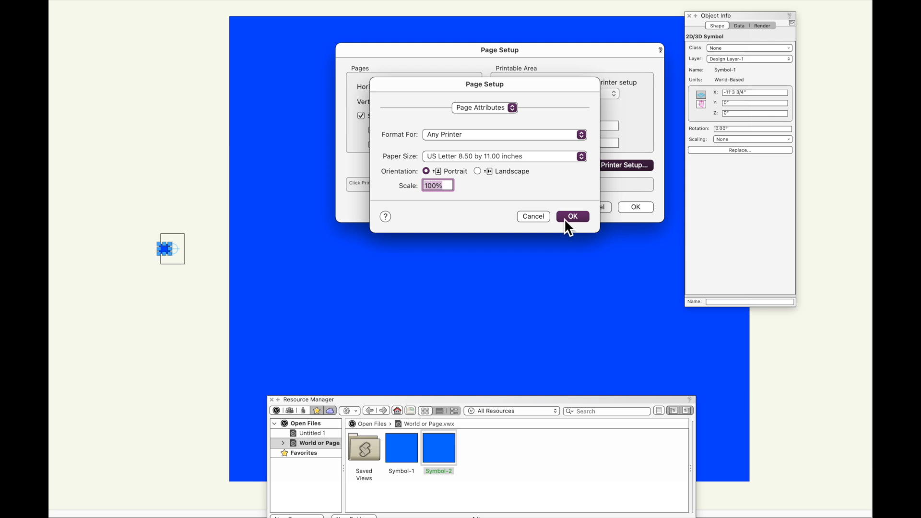
click(536, 217)
click(596, 207)
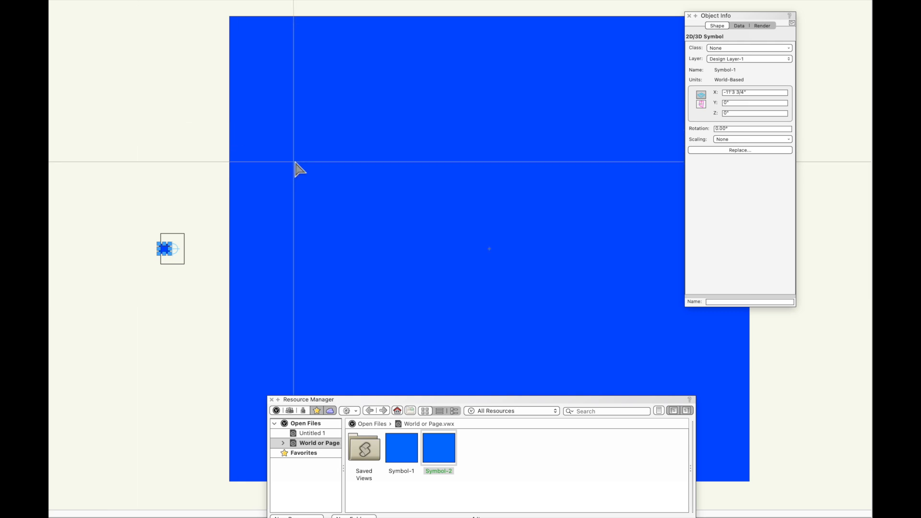
Recheck the design layer scales and compare them with the printable area in Page Setup, leaving both dialogs without changes.
key(super+shift+o)
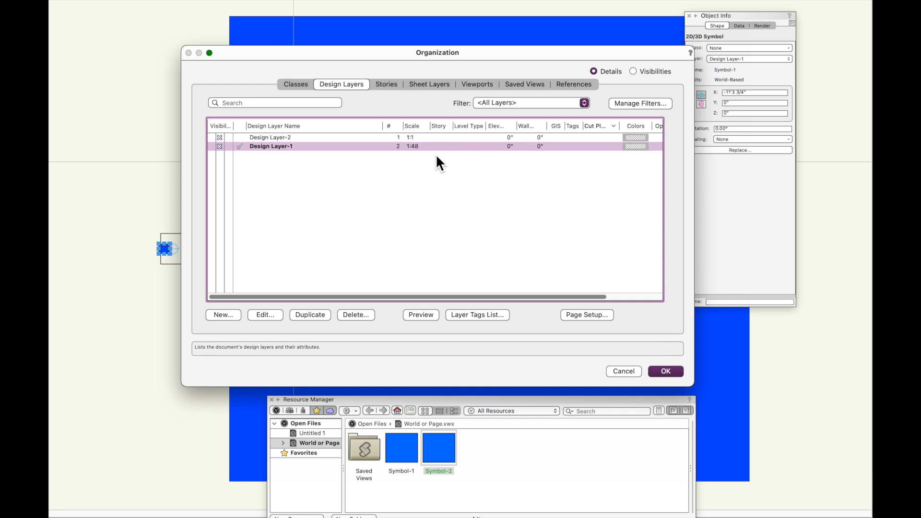
click(629, 370)
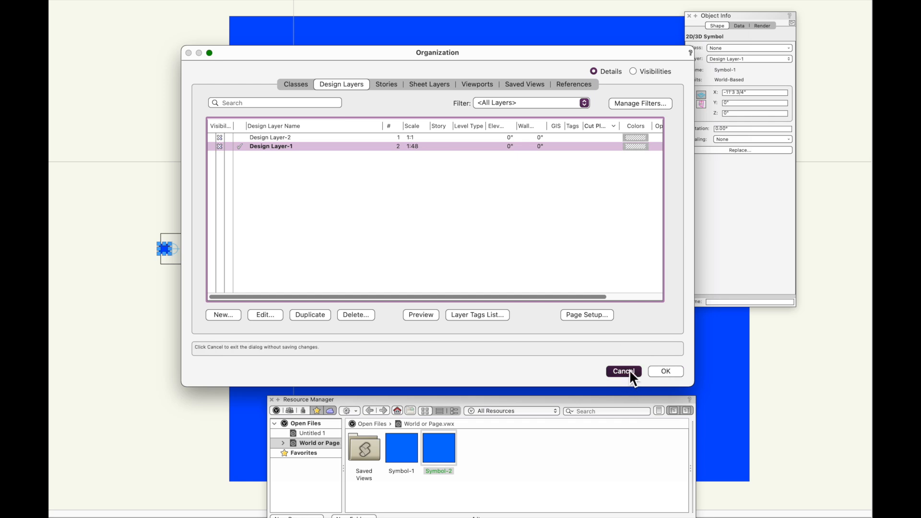
click(57, 1)
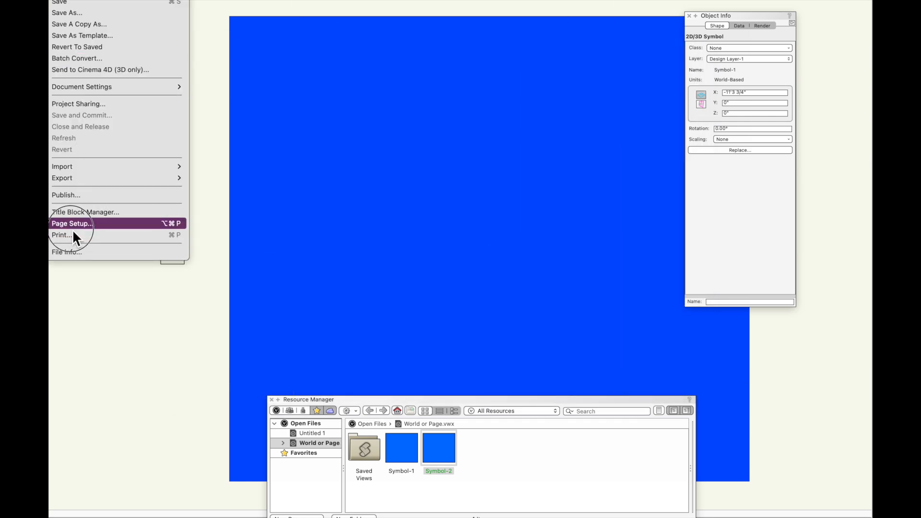
click(98, 223)
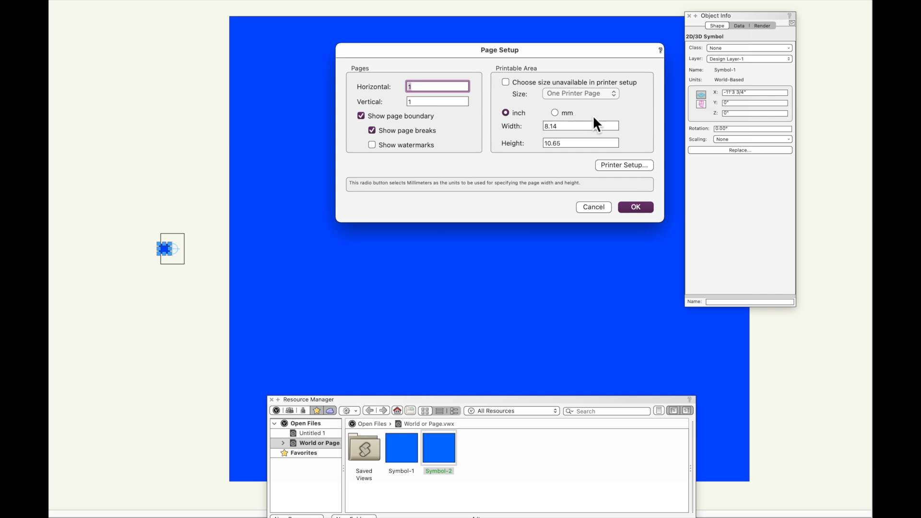
click(594, 207)
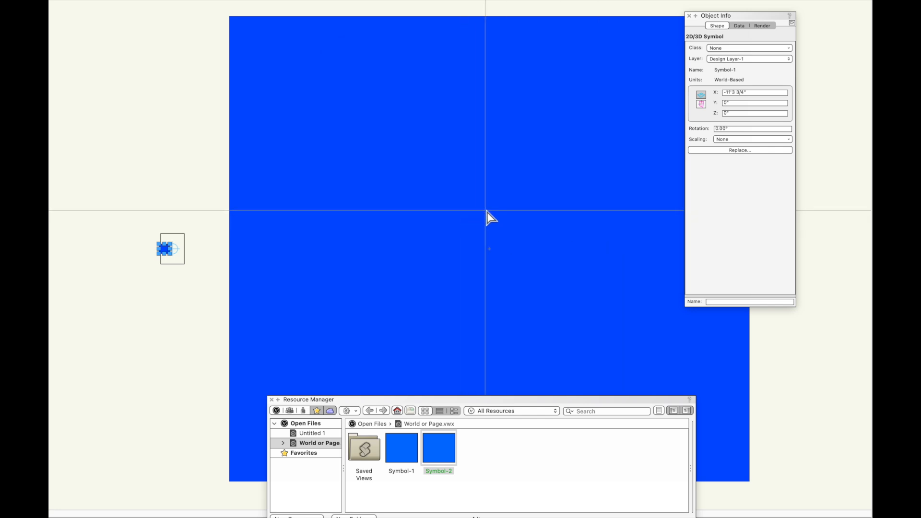
Examine the scale of Design Layer-1 again and compare the units of the large Symbol-2 and small Symbol-1 squares.
key(super+shift+o)
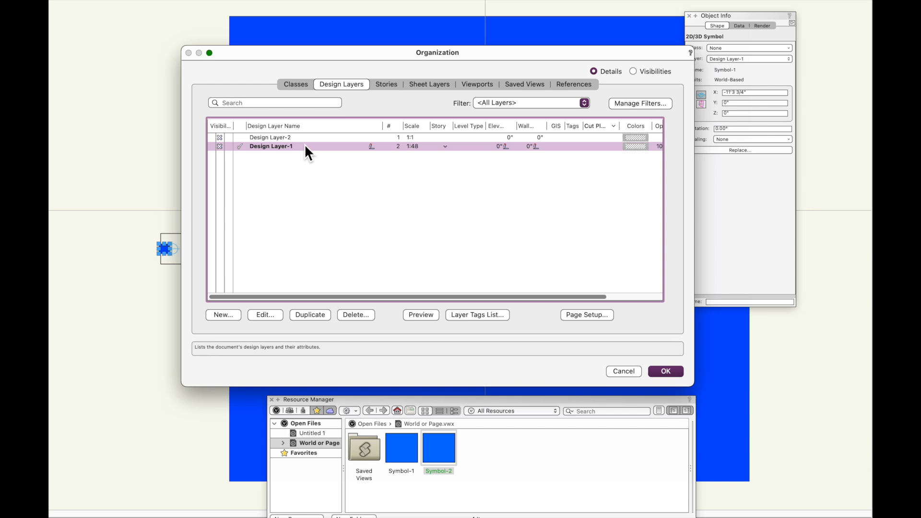
click(624, 372)
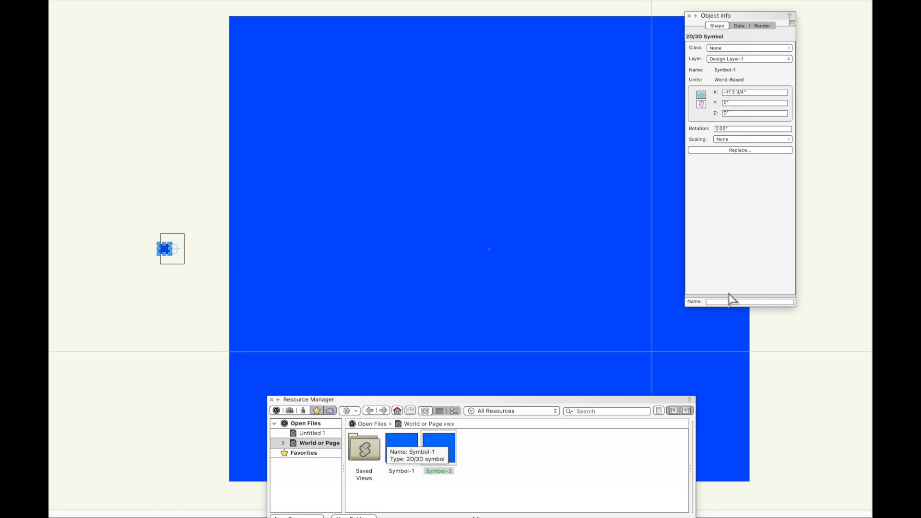
click(440, 148)
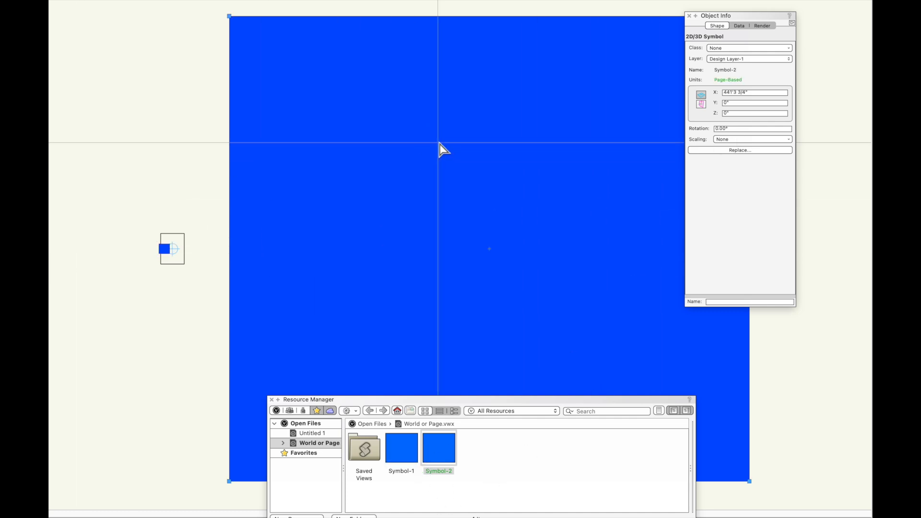
drag(140, 206, 192, 310)
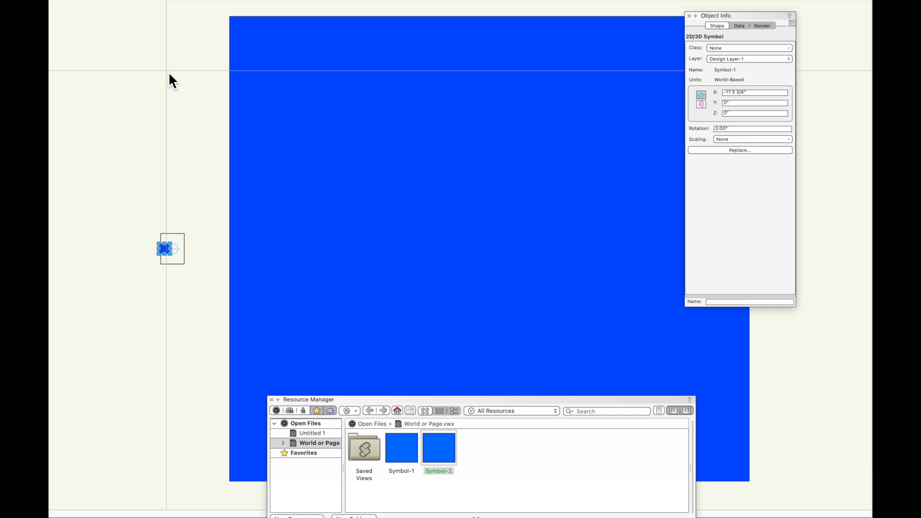
Compare the Symbol-1 and Symbol-2 resources and examine the units setting in Symbol-2's symbol options without changing it.
click(400, 451)
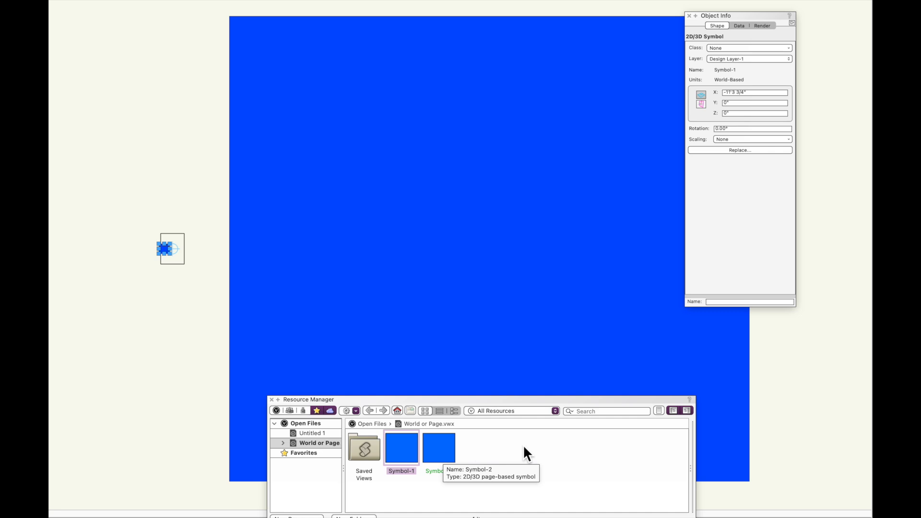
click(439, 451)
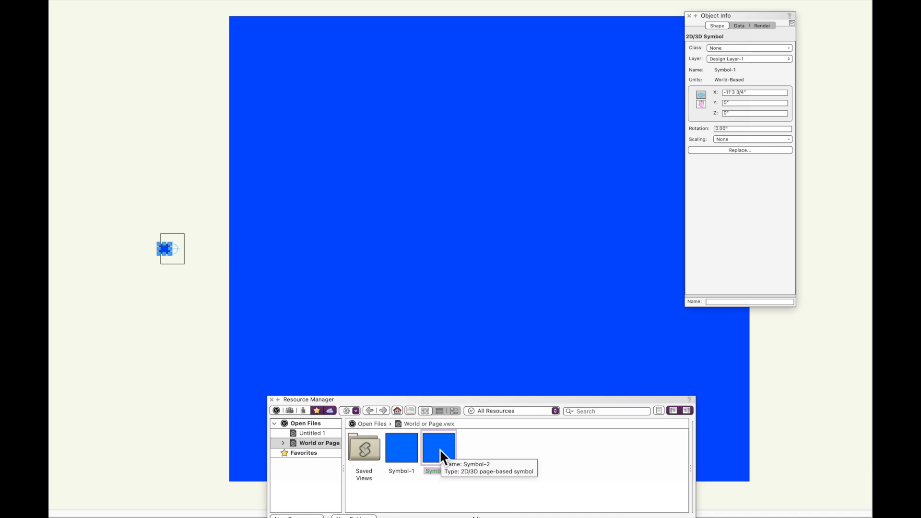
right_click(439, 448)
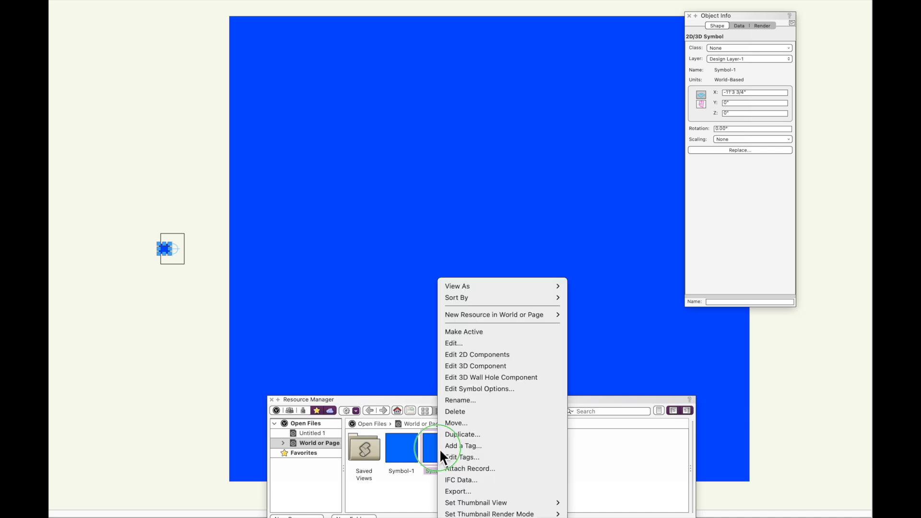
click(462, 390)
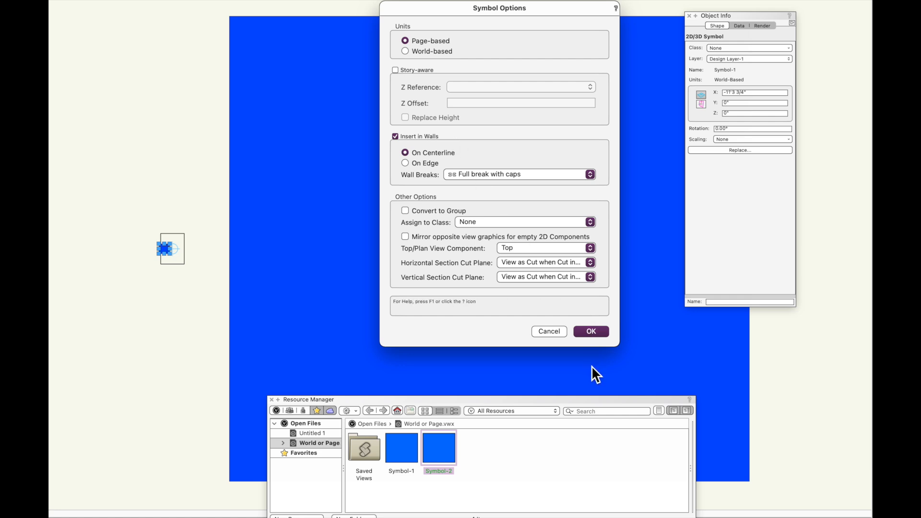
click(547, 331)
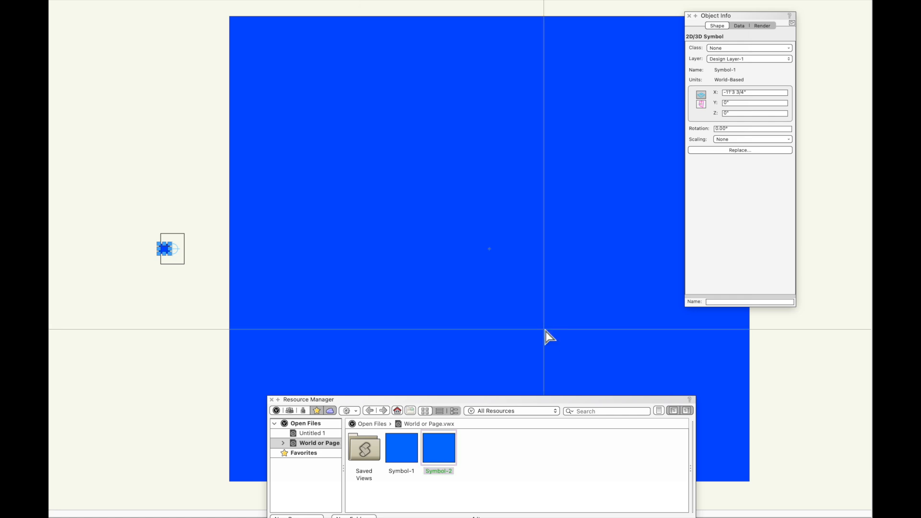